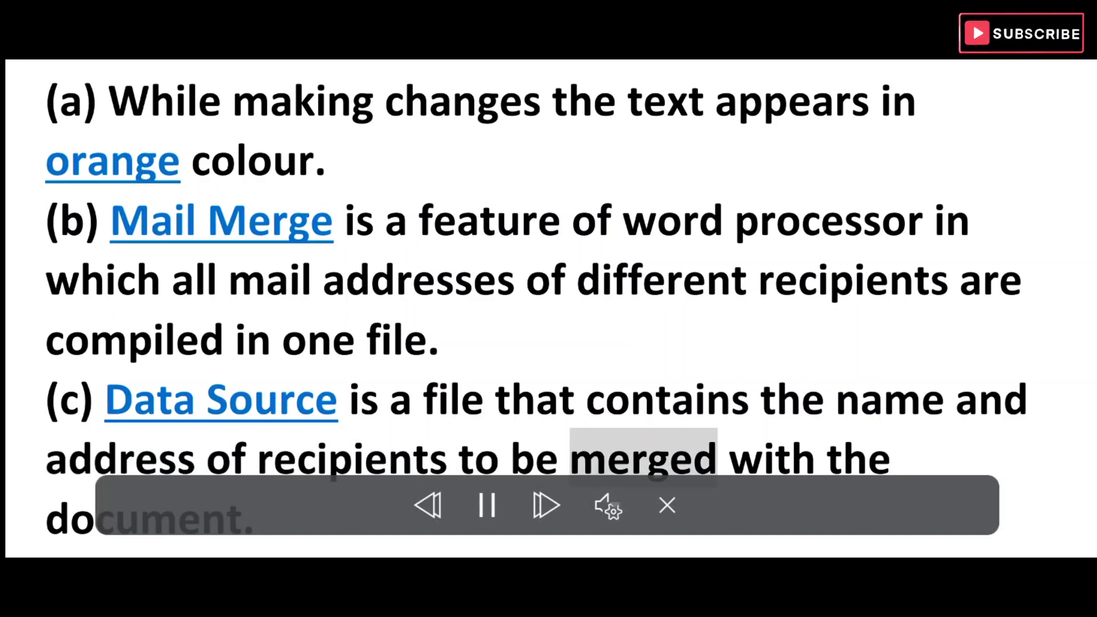
pyautogui.scroll(-1, 769, 347)
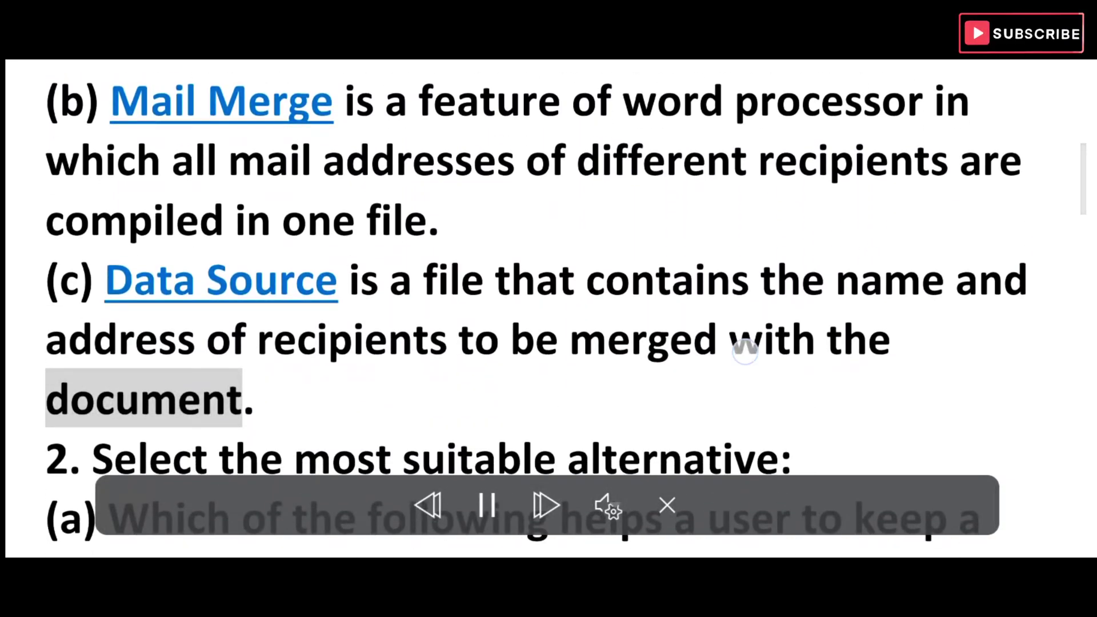
pyautogui.scroll(-1, 747, 351)
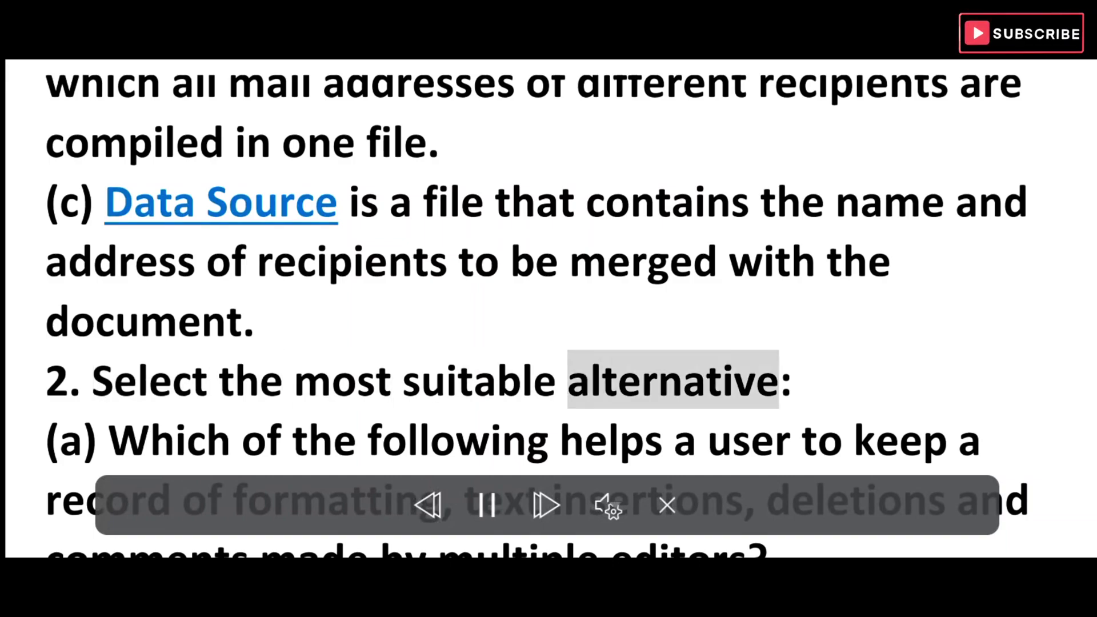
pyautogui.scroll(-1, 823, 296)
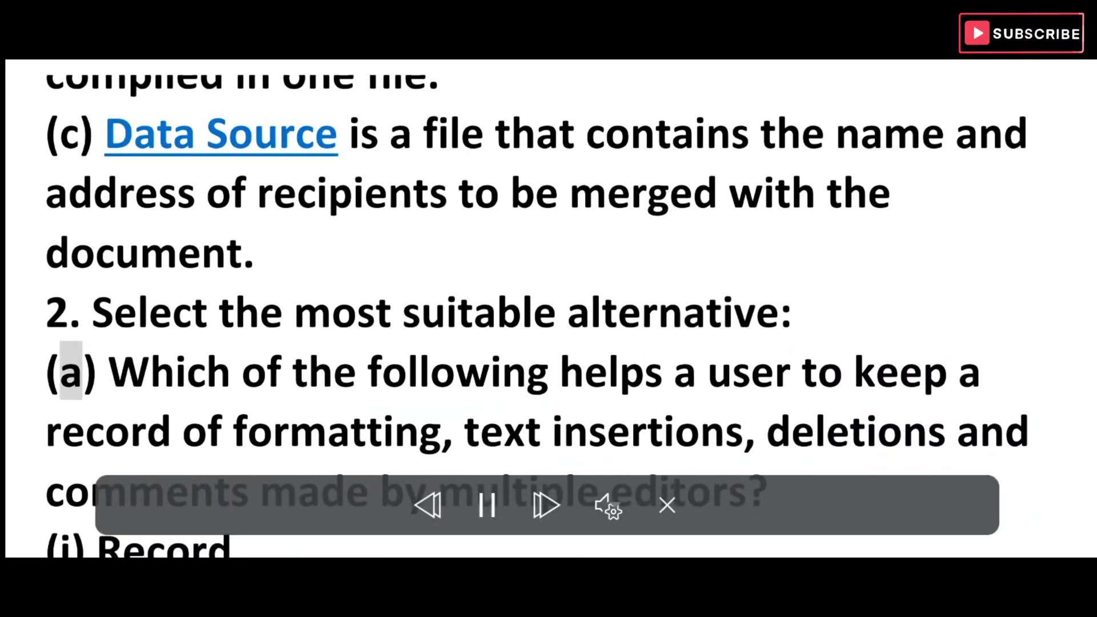